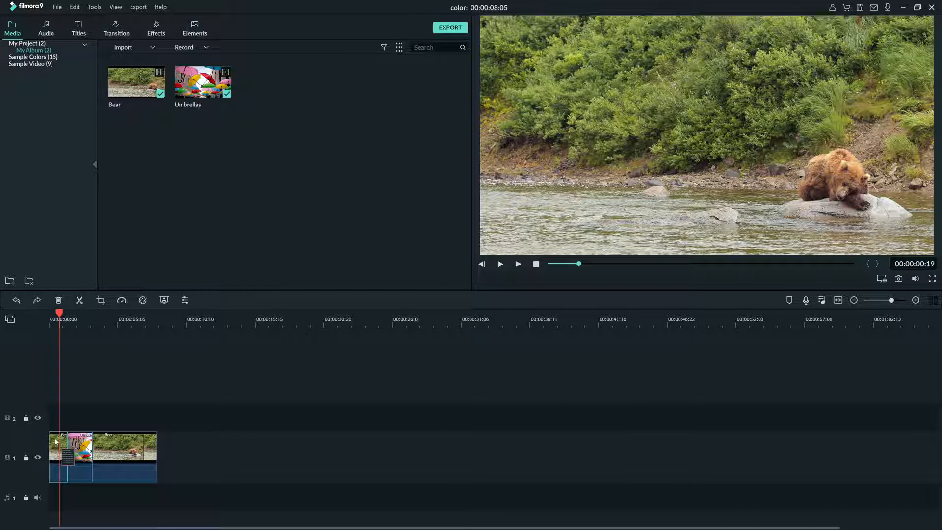
# Step: Open the color settings of the first Bear clip on the timeline and apply automatic white balance
pyautogui.doubleClick(55, 441)
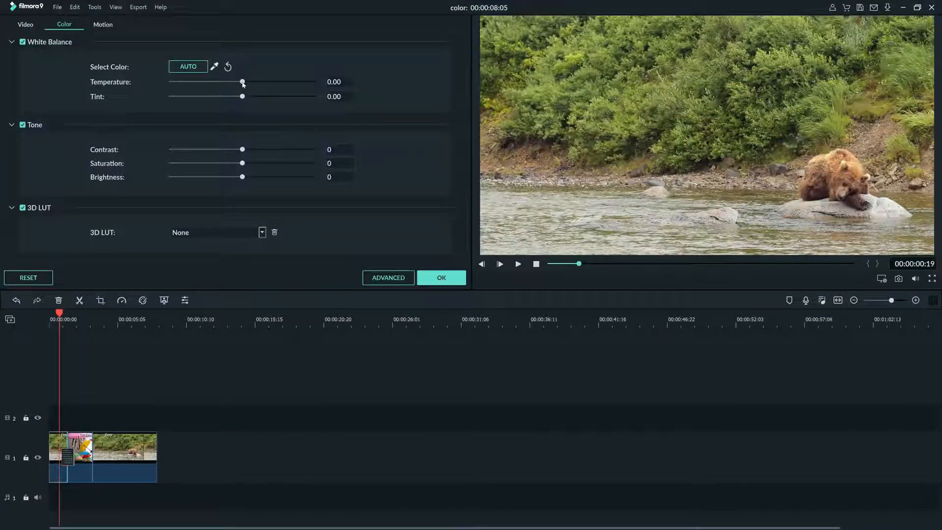
pyautogui.click(199, 67)
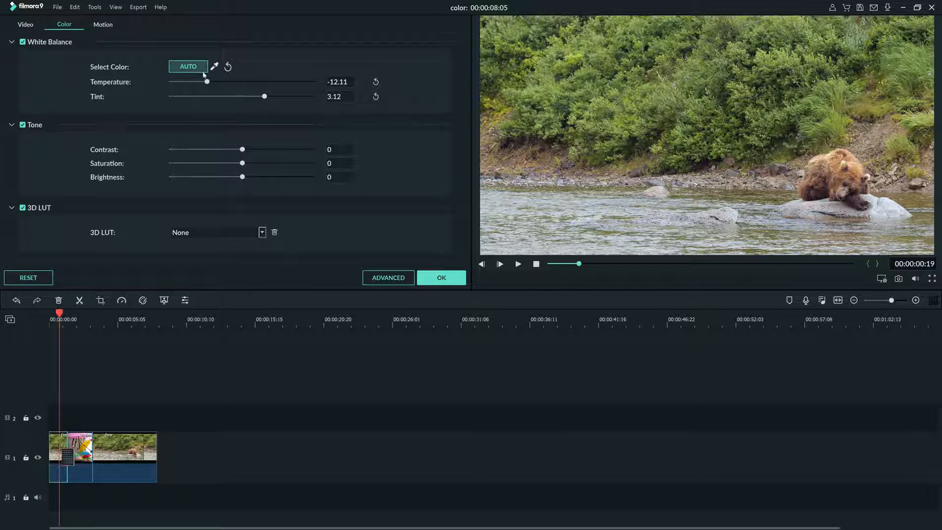
pyautogui.moveTo(207, 81); pyautogui.dragTo(206, 82)
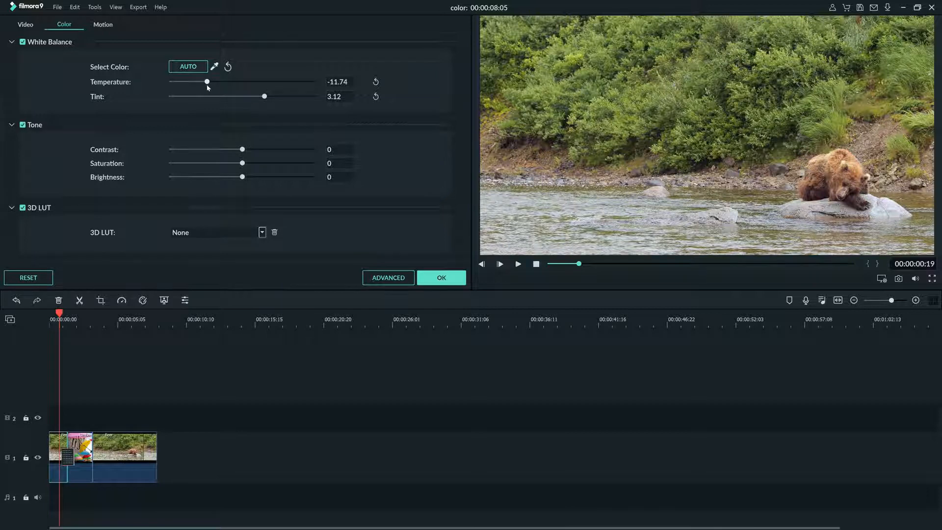
pyautogui.click(194, 70)
pyautogui.click(376, 84)
# Step: Adjust the clip's tone to contrast 82, saturation 8 and brightness -31
pyautogui.click(242, 149)
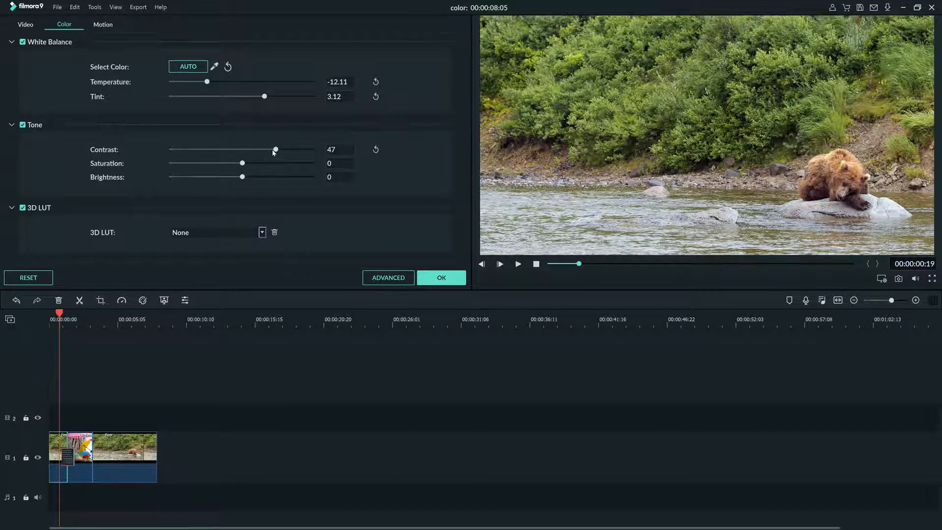
pyautogui.moveTo(276, 150); pyautogui.dragTo(308, 150)
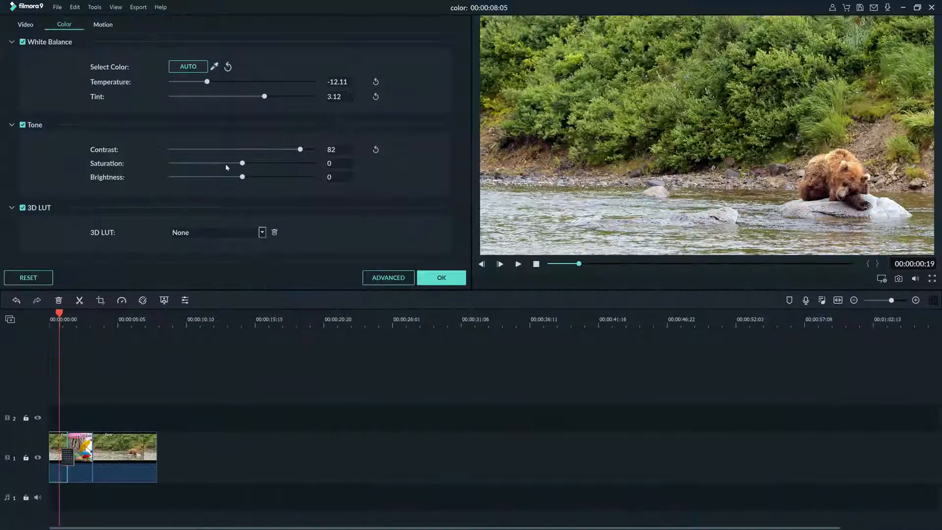
pyautogui.moveTo(243, 165); pyautogui.dragTo(221, 184)
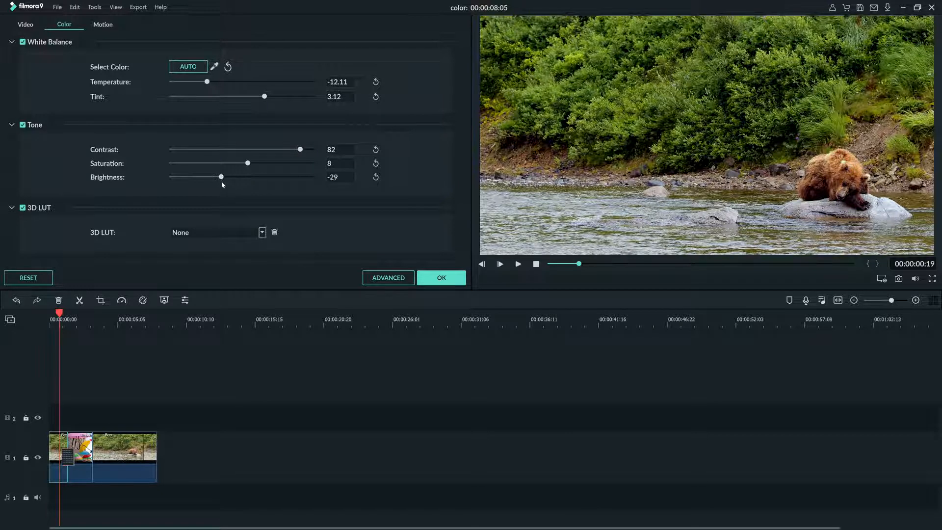
pyautogui.moveTo(221, 182); pyautogui.dragTo(222, 180)
# Step: Try the 007 Series, B&W Film, Harry Potter and Game of Thrones 3D LUTs on the clip
pyautogui.click(263, 233)
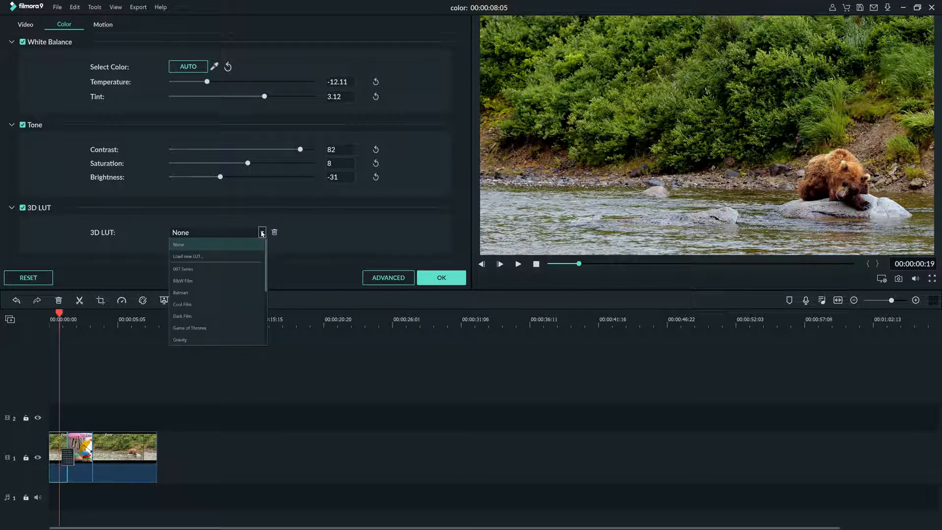
pyautogui.click(245, 269)
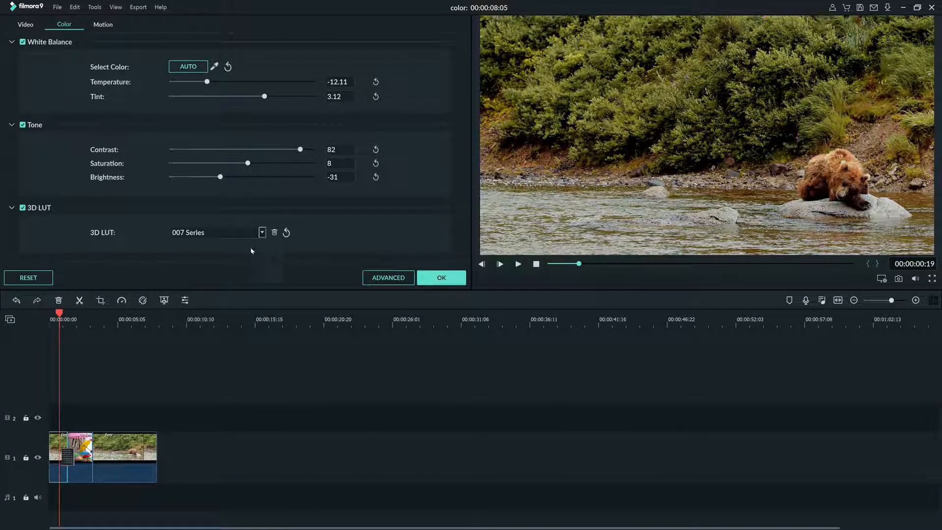
pyautogui.click(261, 233)
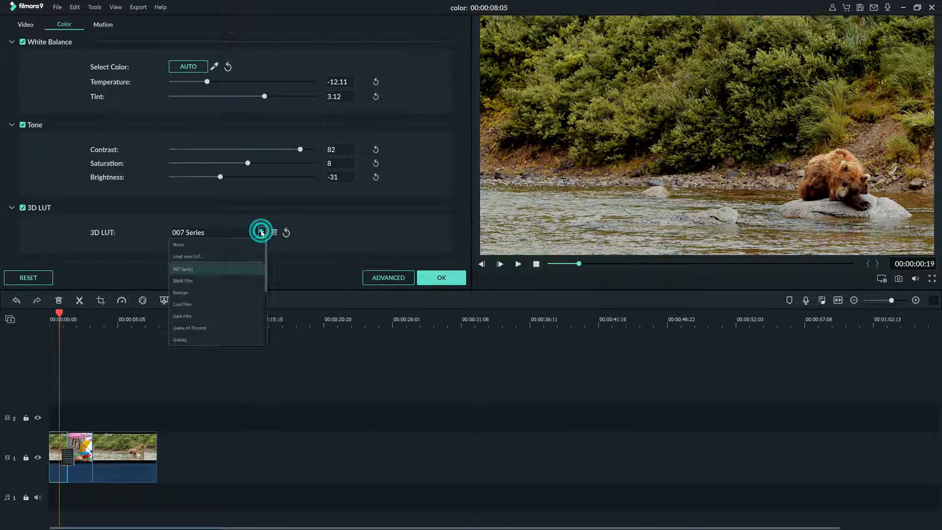
pyautogui.click(241, 278)
pyautogui.click(262, 232)
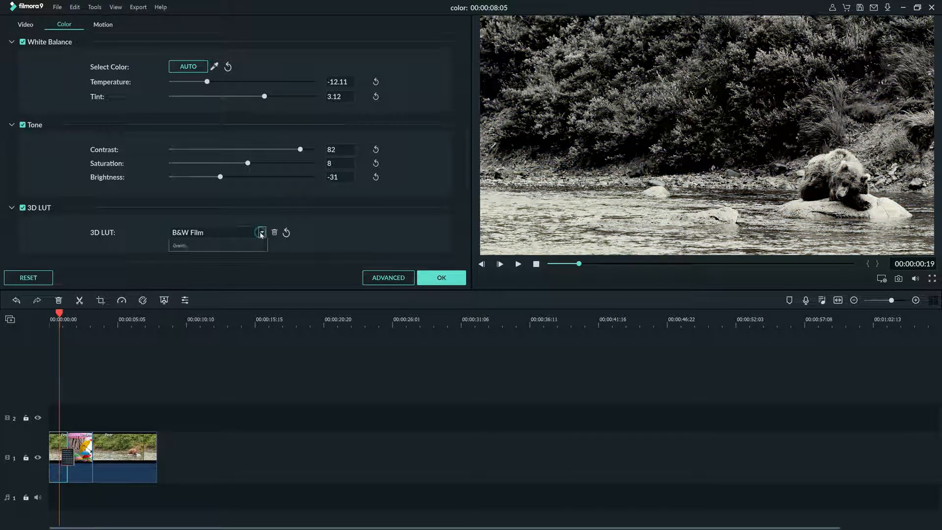
pyautogui.scroll(-1, 231, 317)
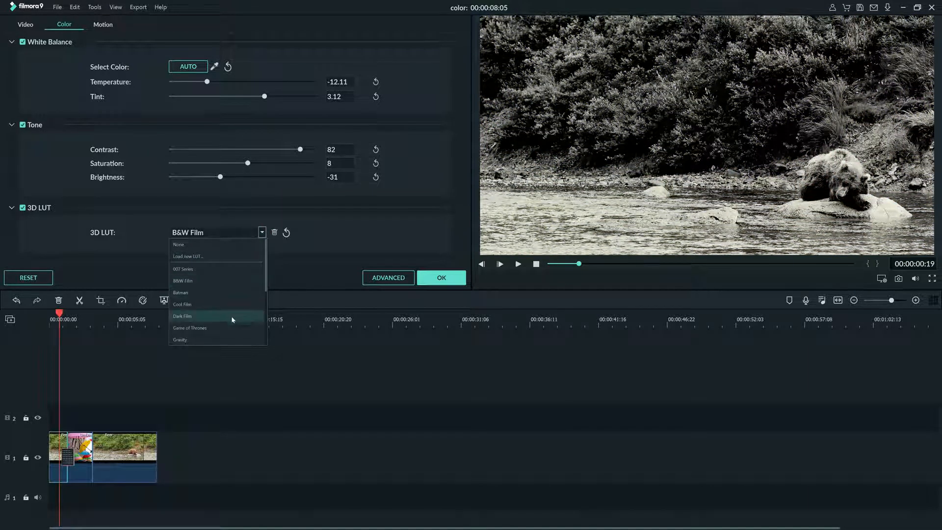
pyautogui.click(229, 326)
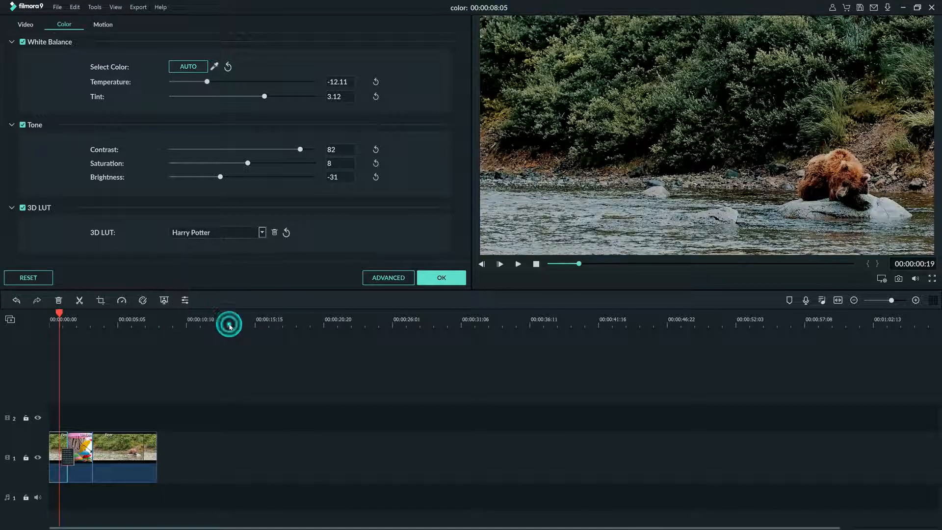
pyautogui.click(261, 233)
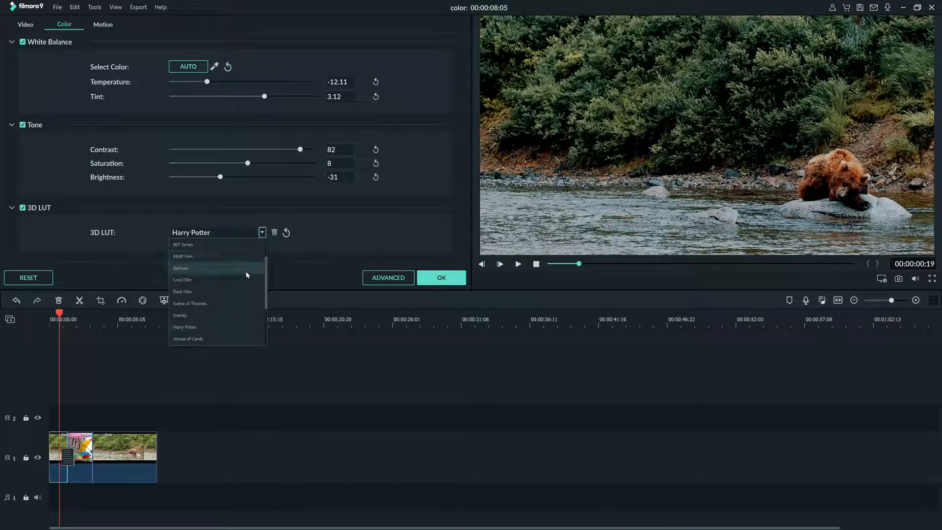
pyautogui.click(238, 304)
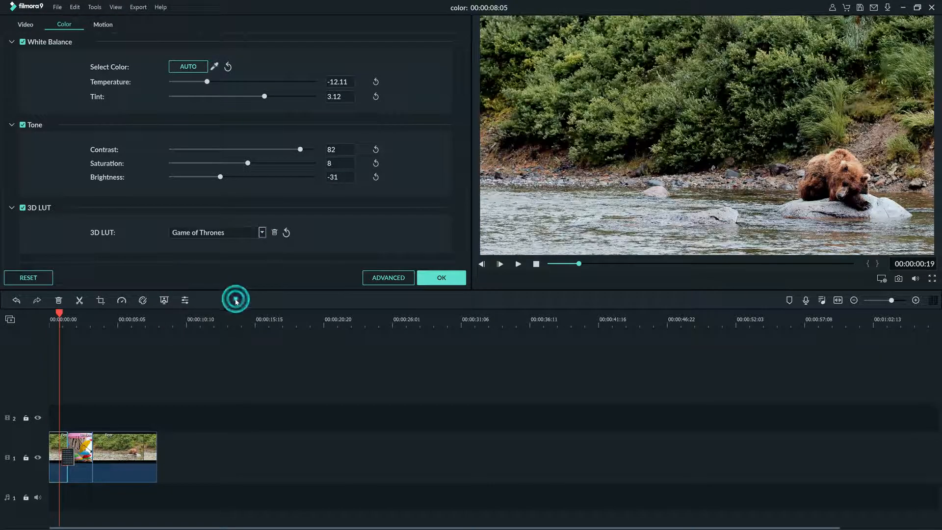
# Step: Apply the House of Cards 3D LUT to the Bear clip
pyautogui.click(263, 233)
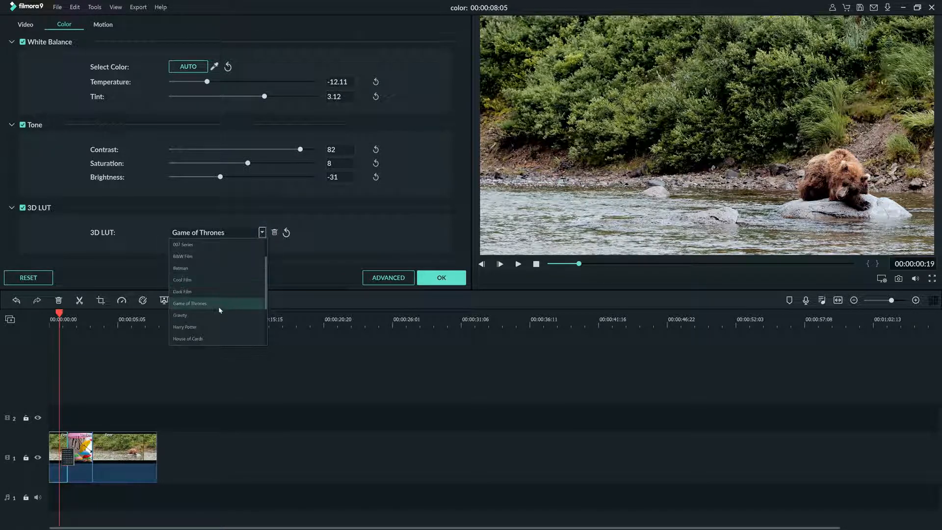
pyautogui.click(219, 338)
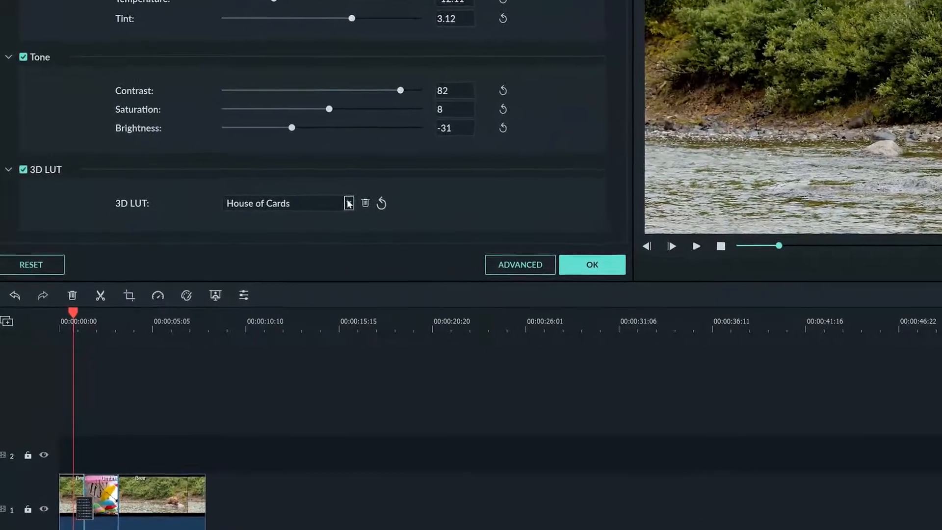
# Step: Open the file chooser for loading a new 3D LUT
pyautogui.click(336, 207)
pyautogui.scroll(1, 319, 243)
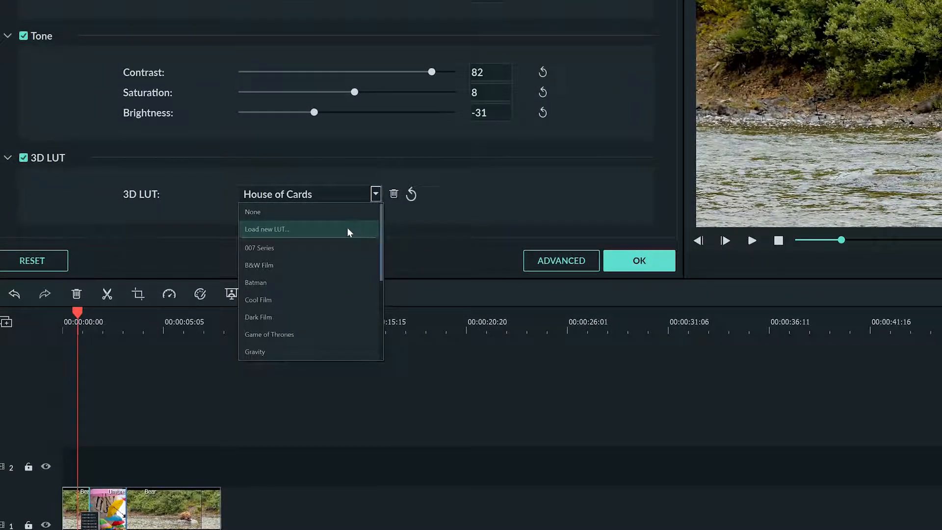
pyautogui.click(349, 232)
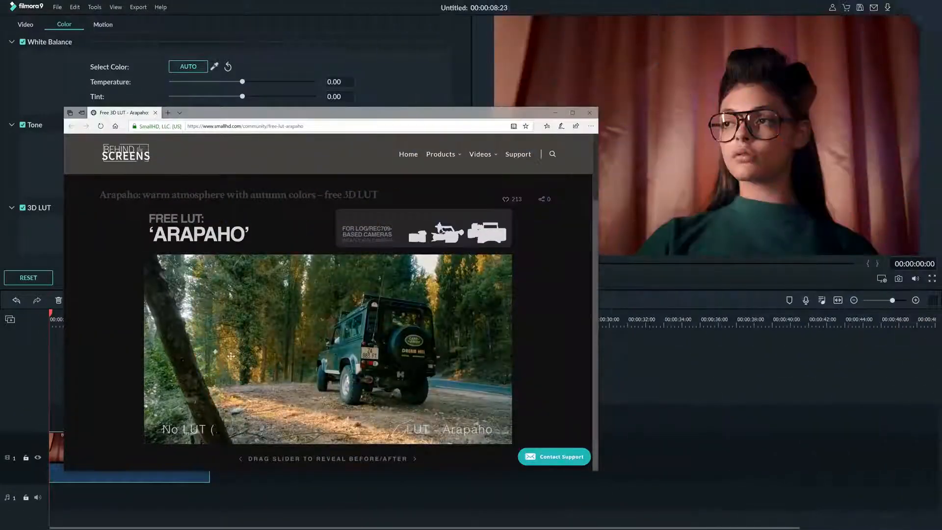
# Step: Compare the before and after image of the free Arapaho LUT on the SmallHD page in the browser
pyautogui.moveTo(231, 356); pyautogui.dragTo(460, 361)
pyautogui.scroll(-5, 498, 362)
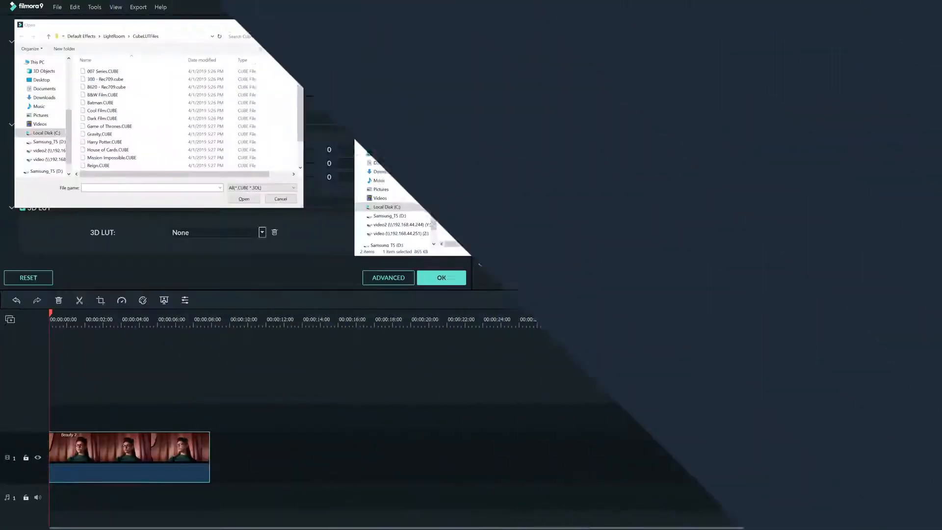
# Step: Add the LUT file to the CubeLUTFiles folder and open it as the new 3D LUT
pyautogui.moveTo(500, 105); pyautogui.dragTo(157, 129)
pyautogui.click(238, 199)
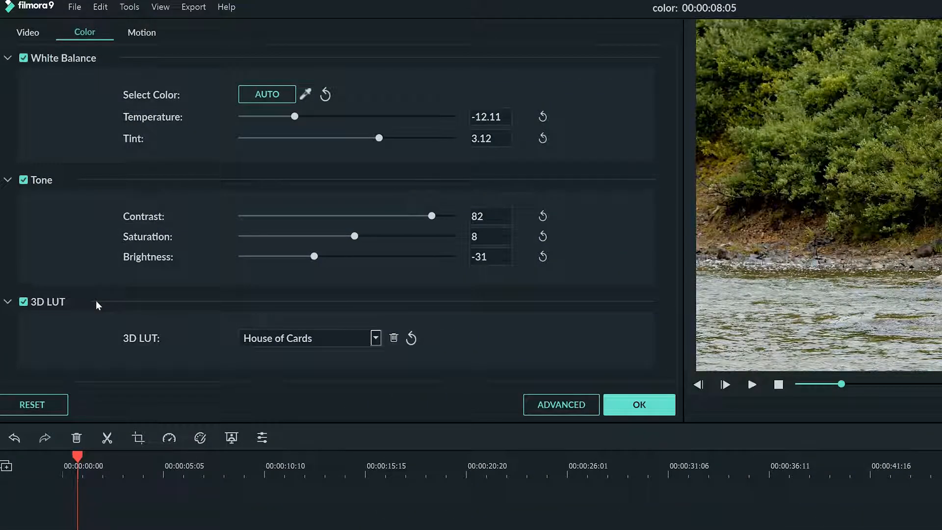
# Step: Toggle the 3D LUT, Tone and White Balance adjustments off and back on to compare their effect on the clip
pyautogui.click(23, 302)
pyautogui.click(23, 302)
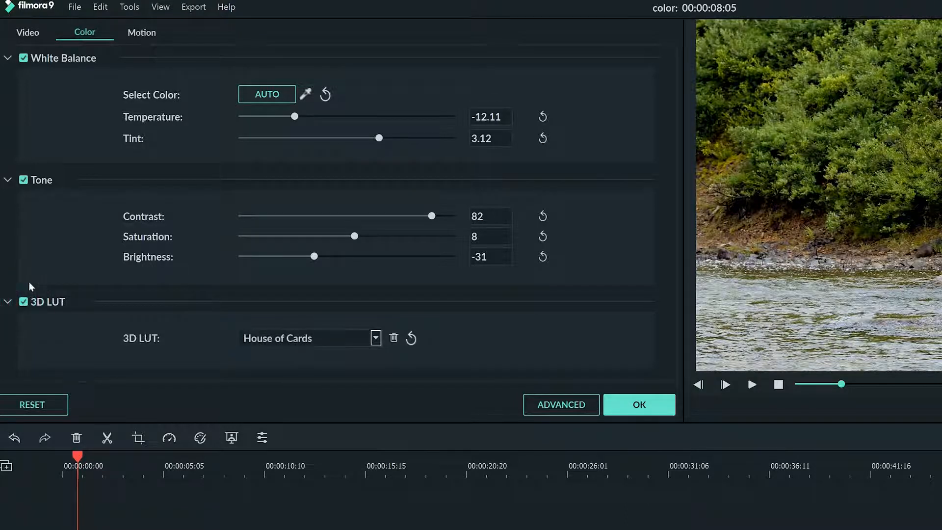
pyautogui.click(23, 180)
pyautogui.click(24, 180)
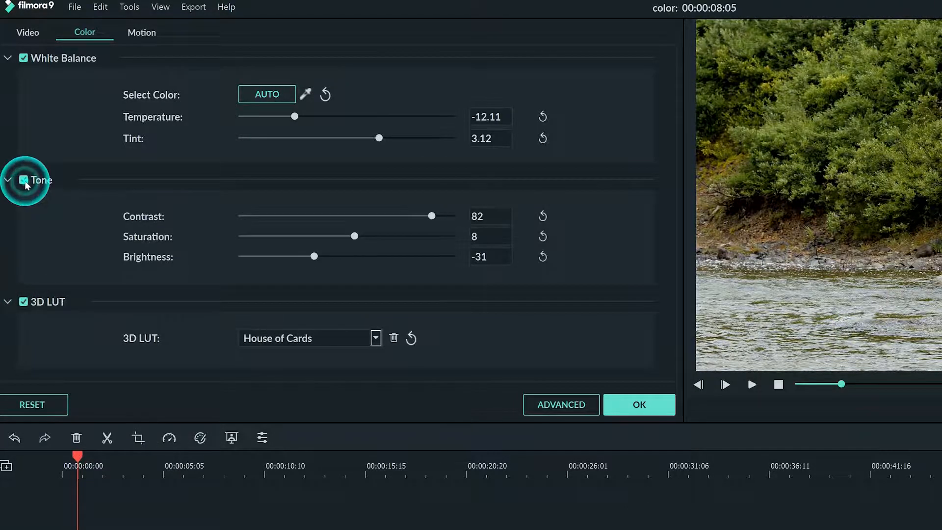
pyautogui.click(24, 59)
pyautogui.click(23, 58)
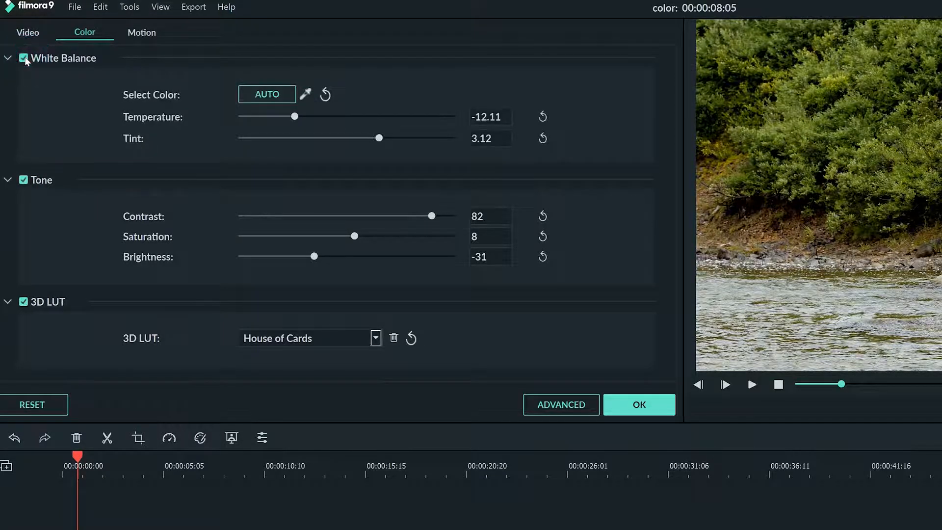